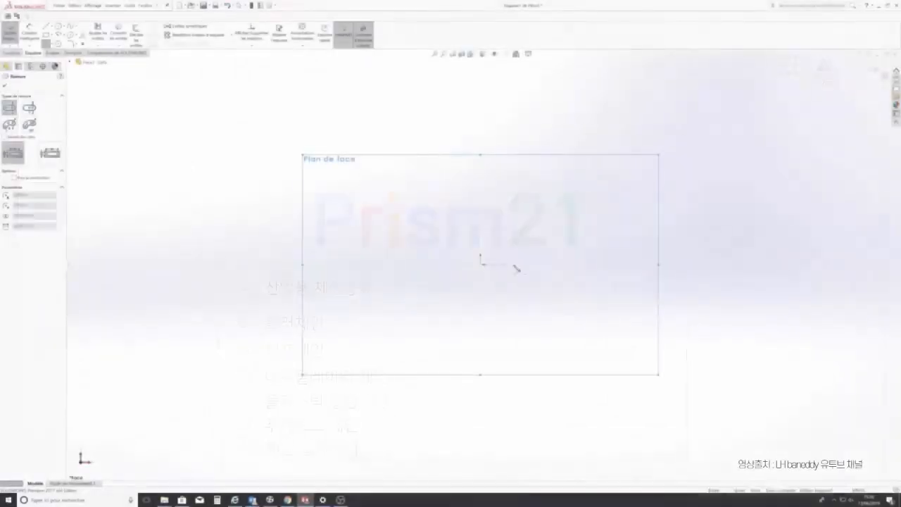
Draw a horizontal straight slot on the front plane, its centreline level with the origin
left_click(533, 264)
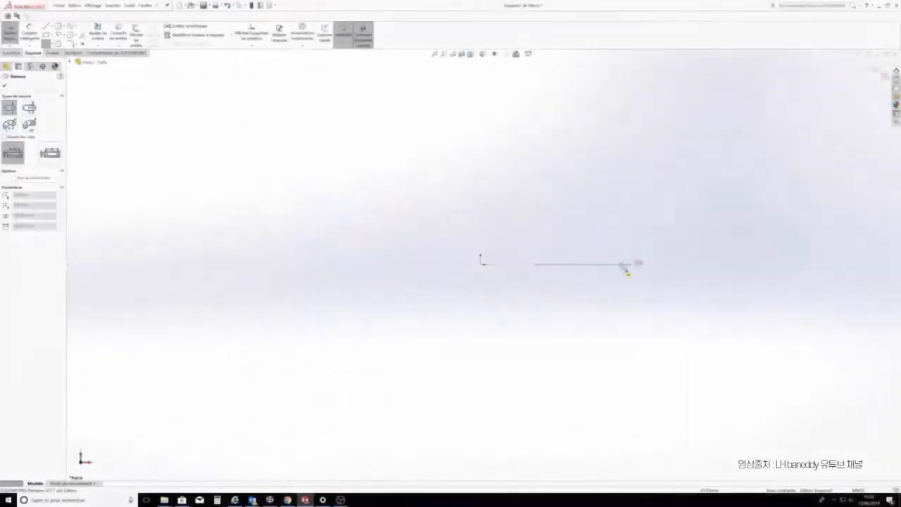
left_click(674, 264)
left_click(556, 312)
scroll(514, 282, "down", 5)
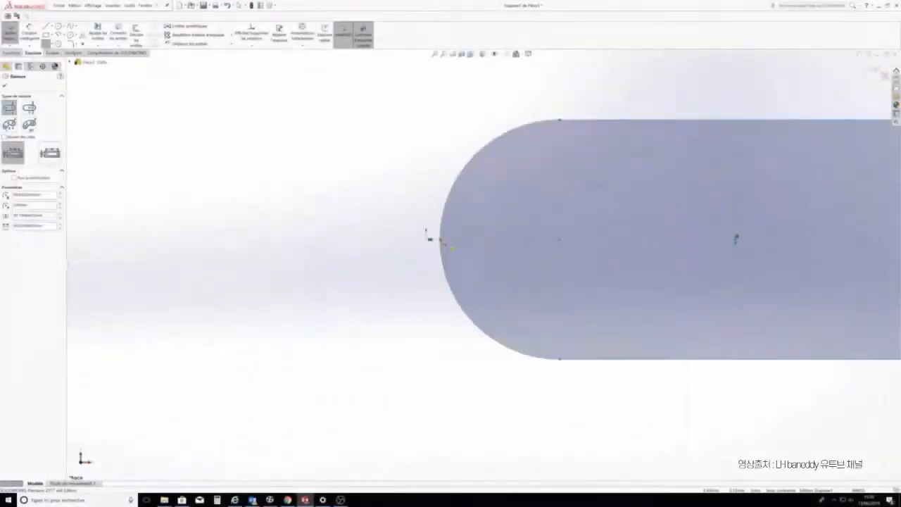
Make the point on the slot's end arc nearest the origin coincident with the origin
key("Escape")
left_click(441, 241)
left_click(427, 240, "ctrl")
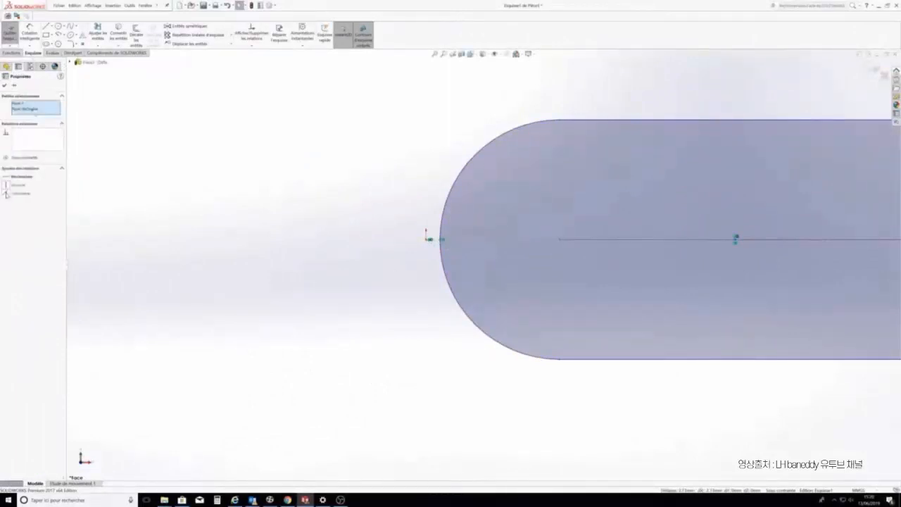
left_click(6, 193)
scroll(240, 235, "up", 3)
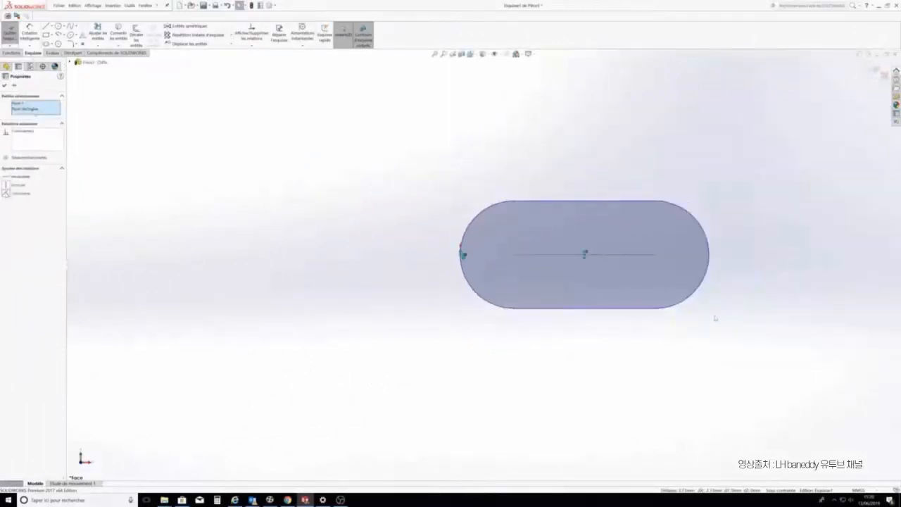
key("Escape")
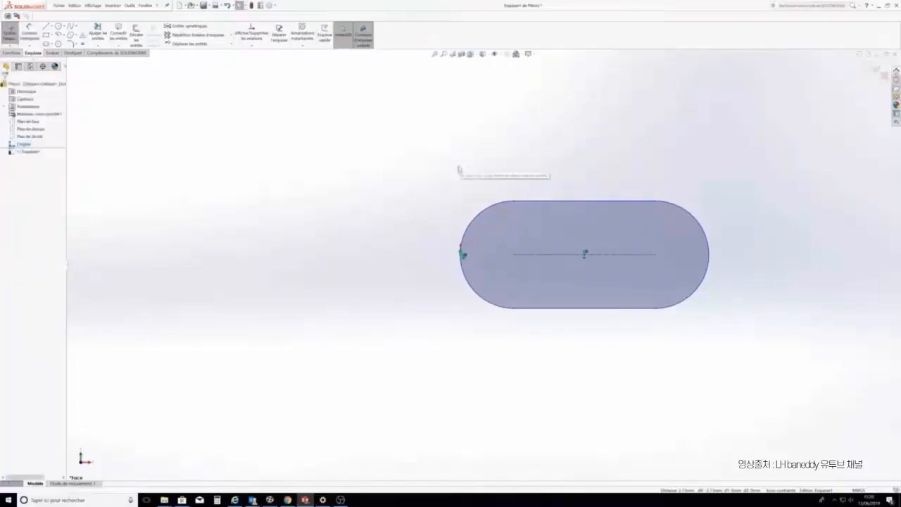
Dimension the radius of the slot's end arc at the origin as 27.5 mm
left_click(30, 31)
left_click(486, 204)
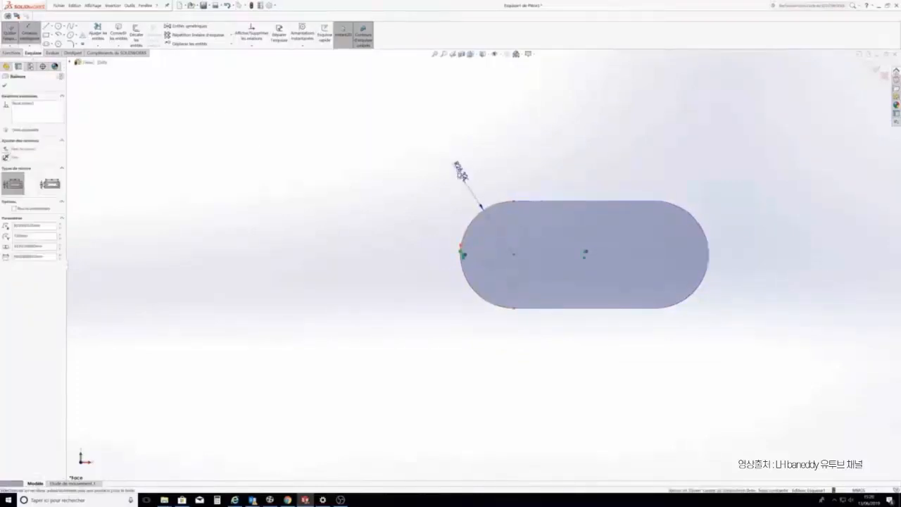
left_click(461, 180)
type("27.5")
key("Return")
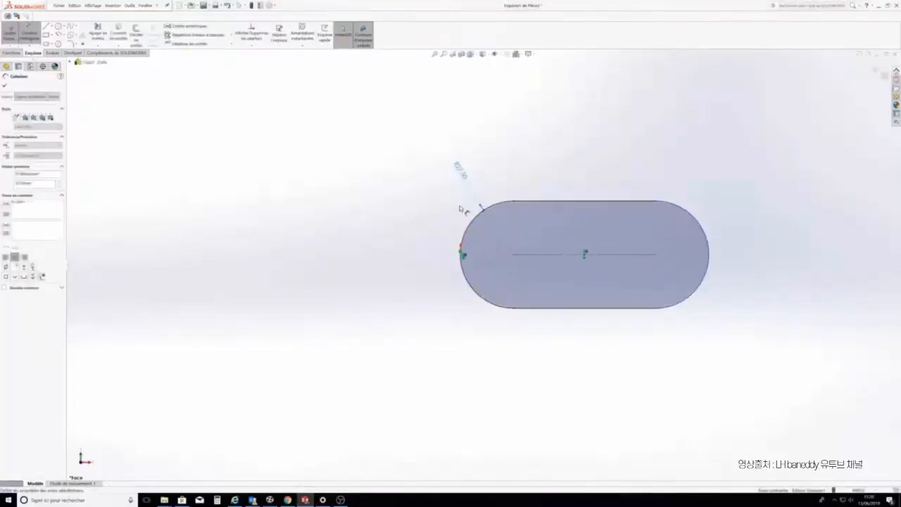
Dimension the distance between the slot's arc centres as 30 mm and finish the sketch
left_click(693, 214)
left_click(648, 161)
type("30")
key("Return")
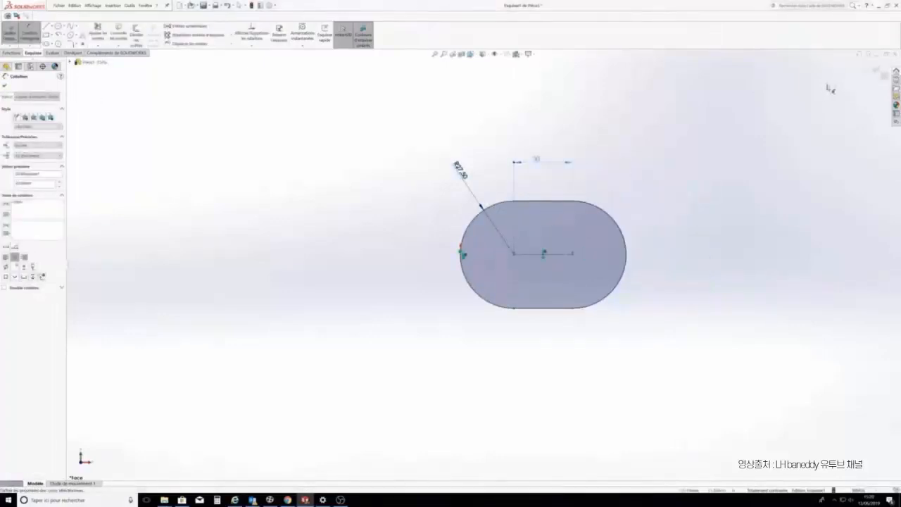
left_click(877, 70)
Start a sketch on the Plan de dessus, viewed from above, and draw a circle centred on the origin
left_click(30, 131)
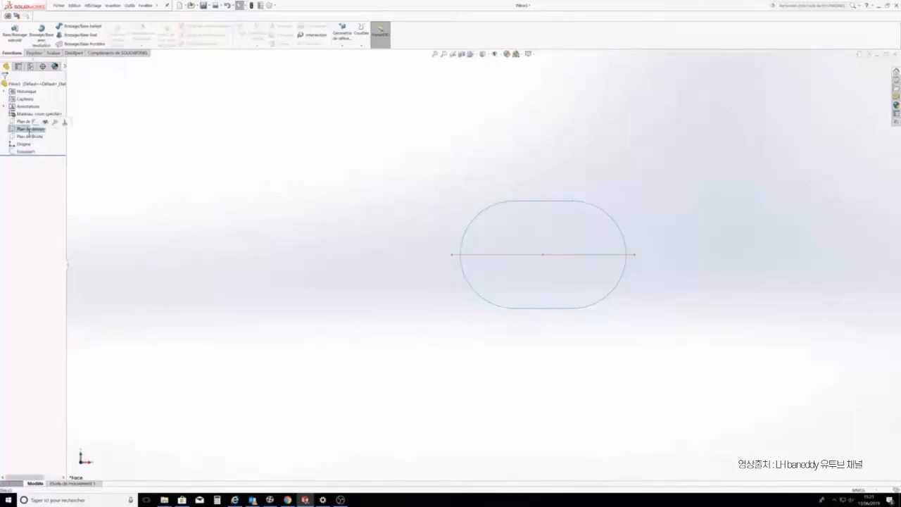
left_click(34, 122)
left_click(474, 57)
left_click(481, 74)
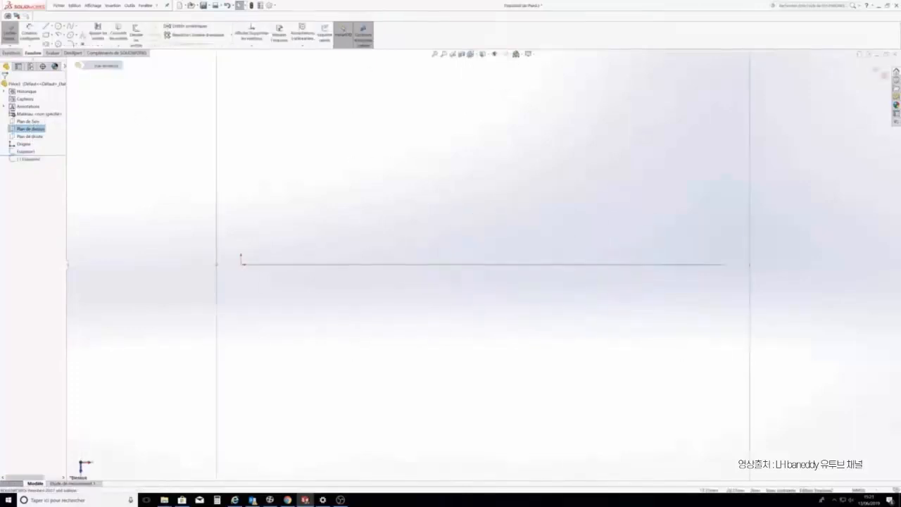
left_click(59, 27)
left_click(241, 264)
left_click(333, 308)
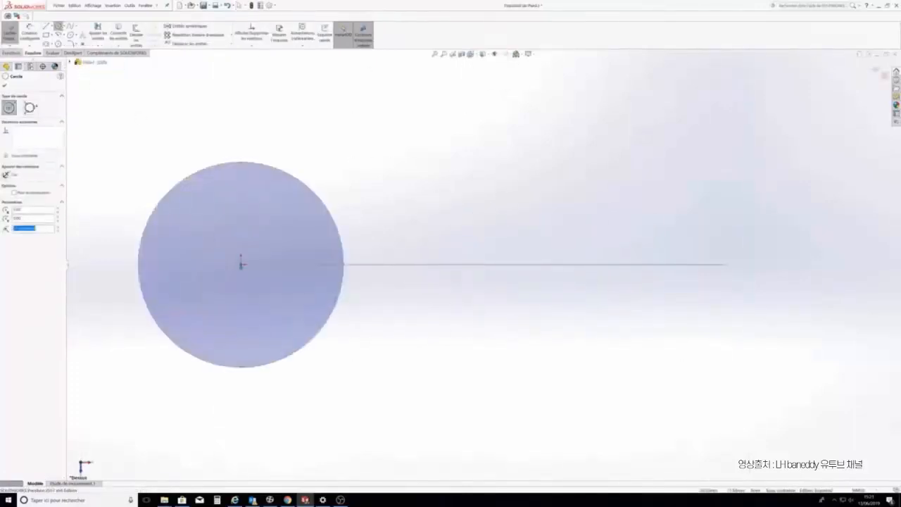
Dimension the circle's diameter as 20 mm
left_click(29, 33)
left_click(242, 164)
left_click(235, 131)
type("30")
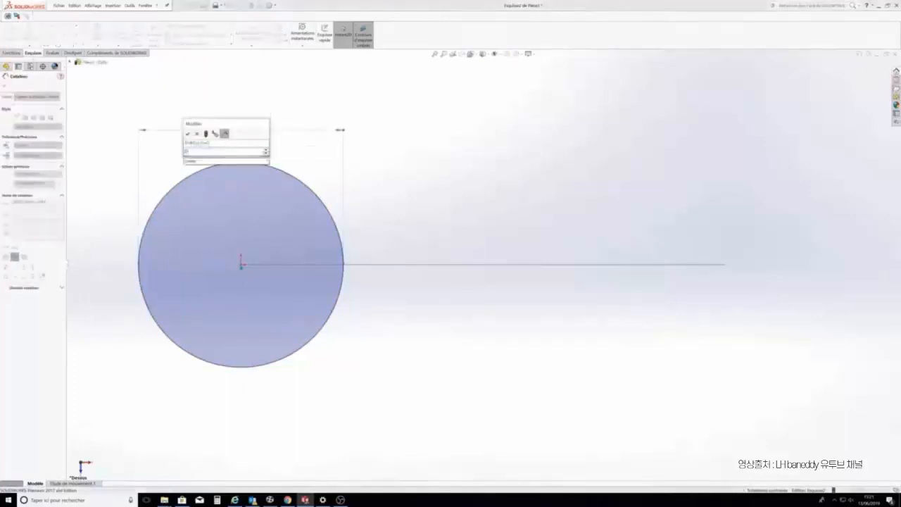
key("Return")
scroll(240, 155, "up", 4)
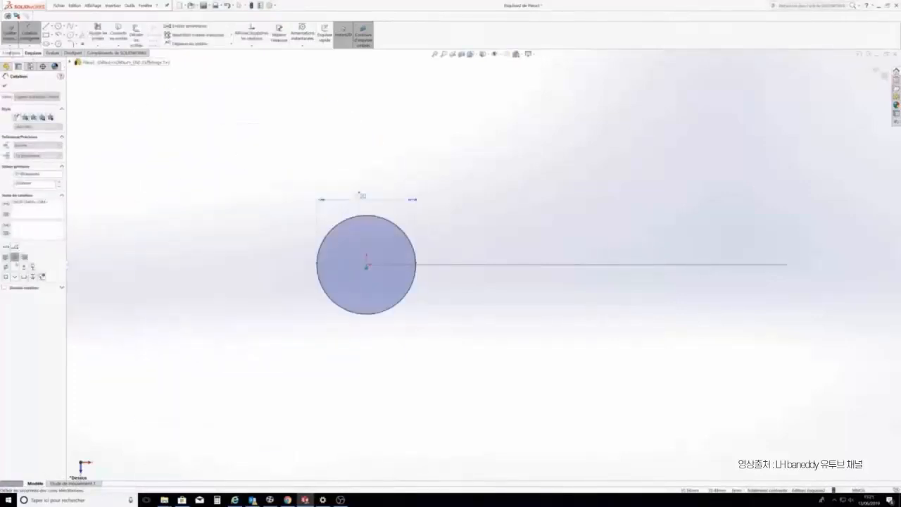
Create a swept boss with the circle as profile and the slot sketch as path
left_click(11, 53)
left_click(81, 27)
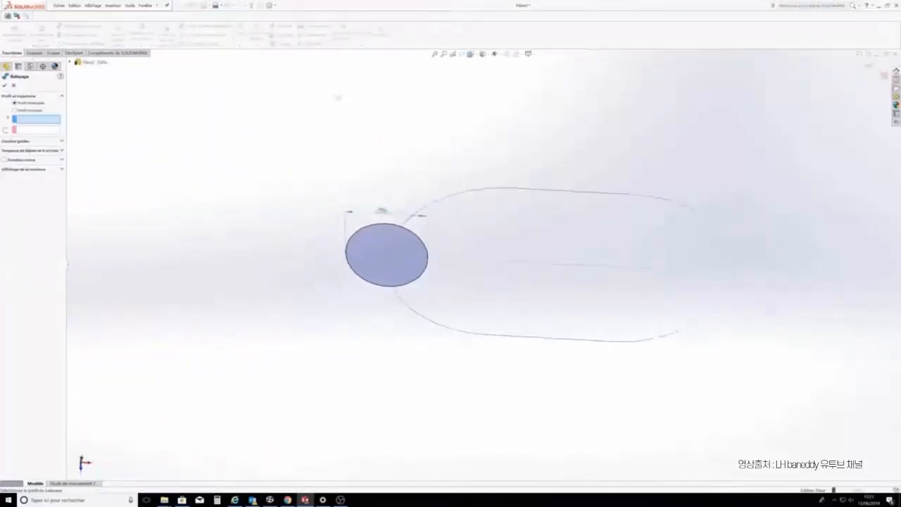
left_click(482, 191)
left_click(870, 67)
scroll(477, 136, "up", 4)
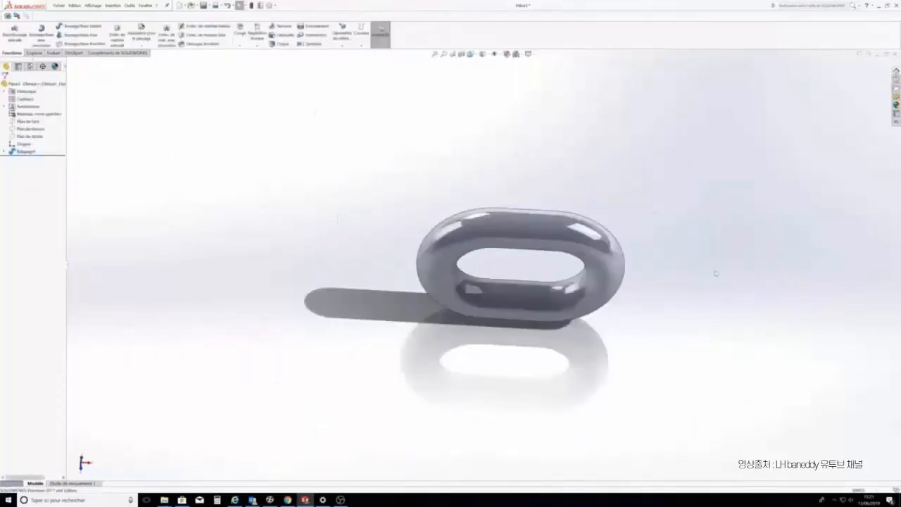
middle_click_drag(717, 273, 682, 175)
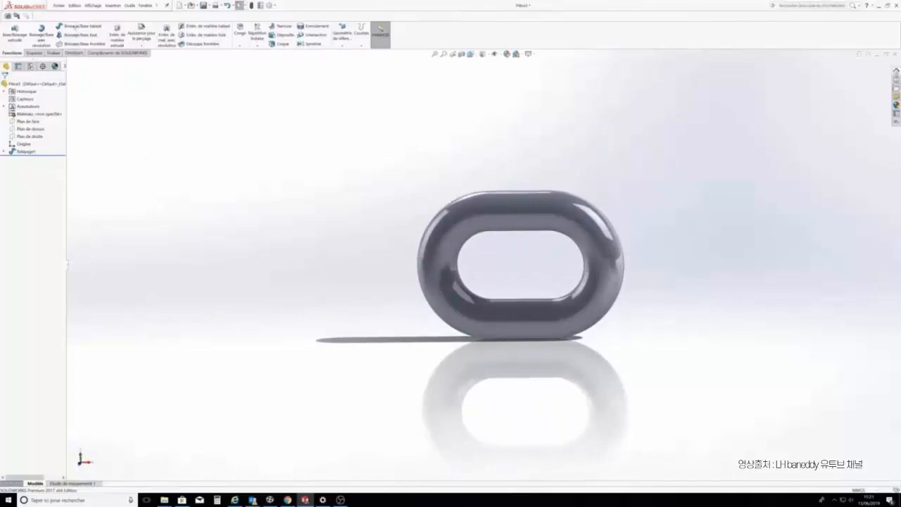
Create an assembly from the link part, saving the part as chaine2
left_click(59, 6)
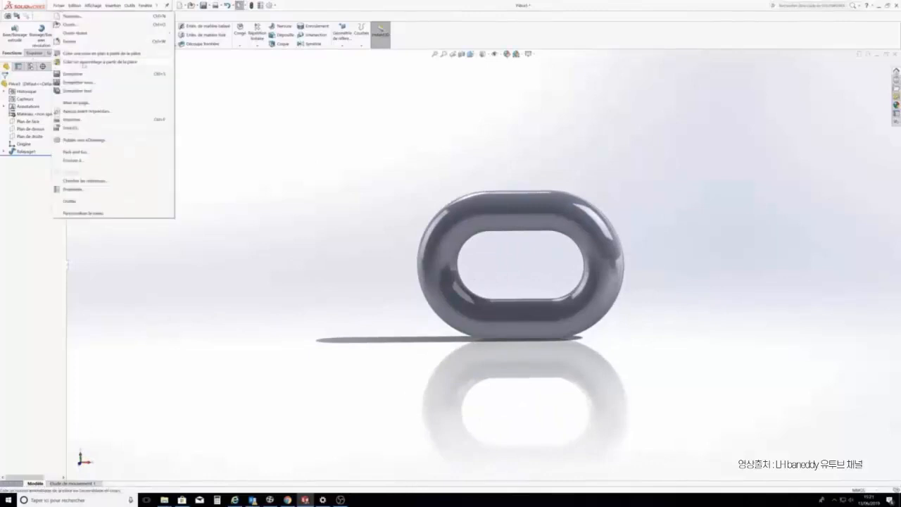
left_click(83, 62)
left_click(452, 256)
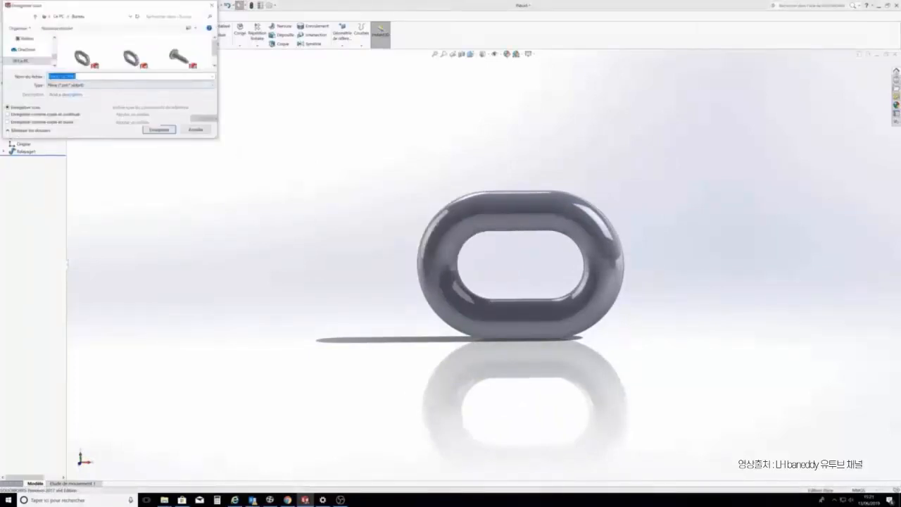
type("chaine2")
left_click(160, 130)
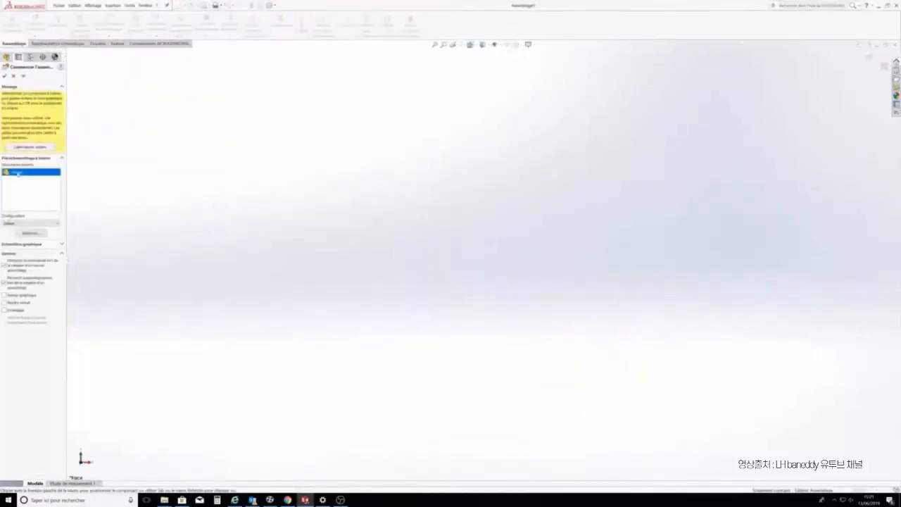
Place the chaine2 link in the assembly and insert a second copy beside it
left_click(412, 219)
scroll(414, 252, "up", 5)
middle_click_drag(413, 252, 615, 239)
left_click(34, 25)
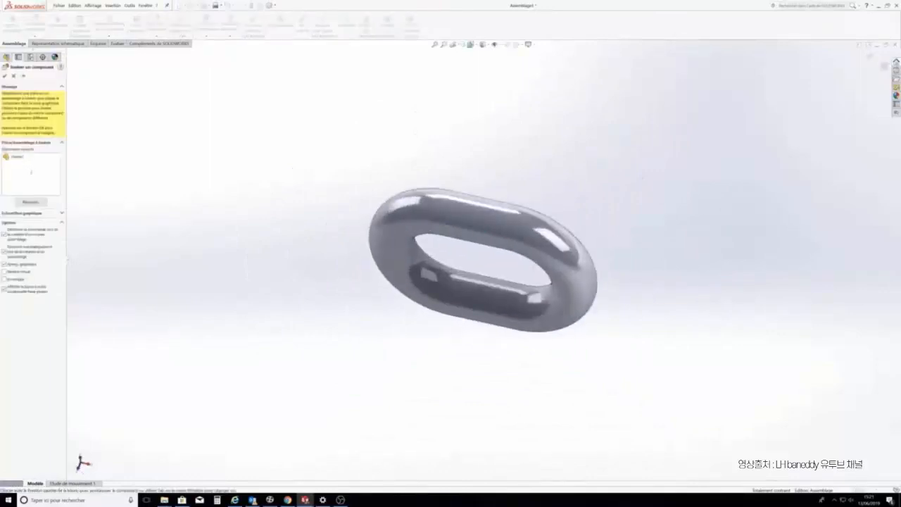
left_click(267, 158)
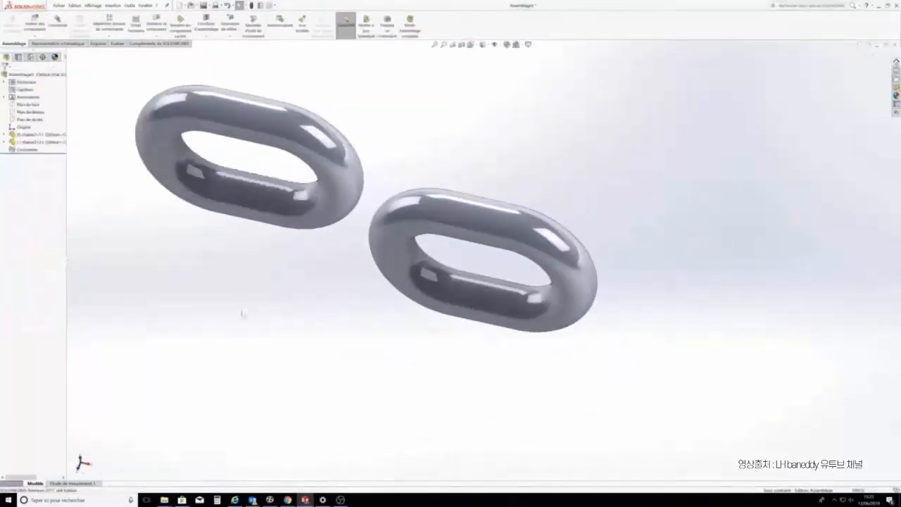
Add a perpendicular mate between the Plan de face of the first link and that of the second link
left_click(58, 21)
left_click(78, 112)
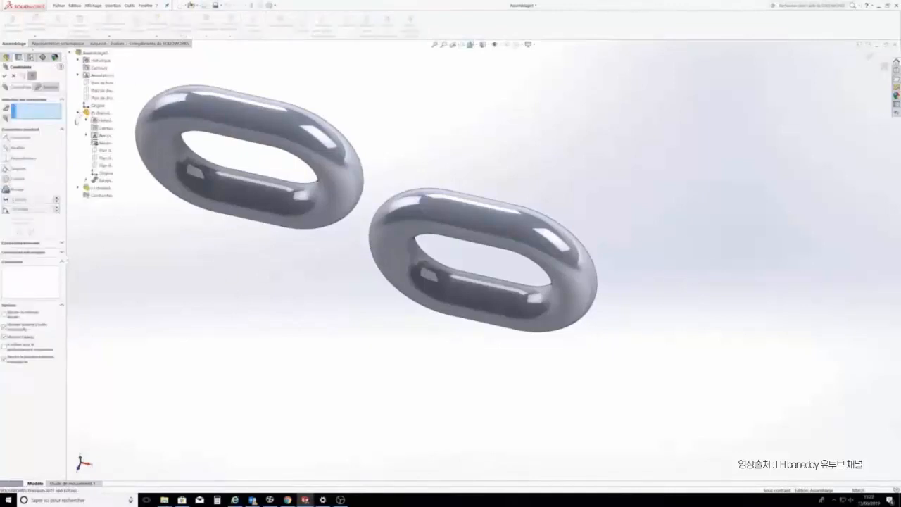
left_click(105, 150)
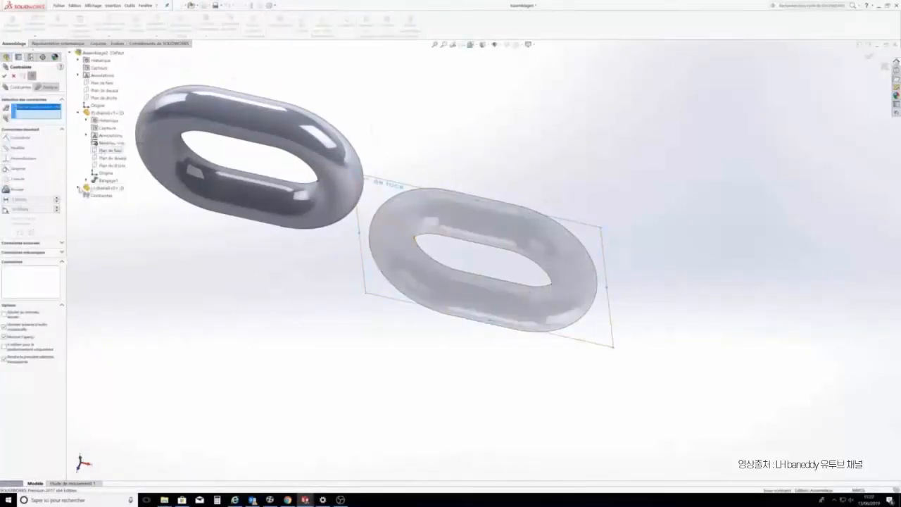
left_click(78, 187)
left_click(110, 225)
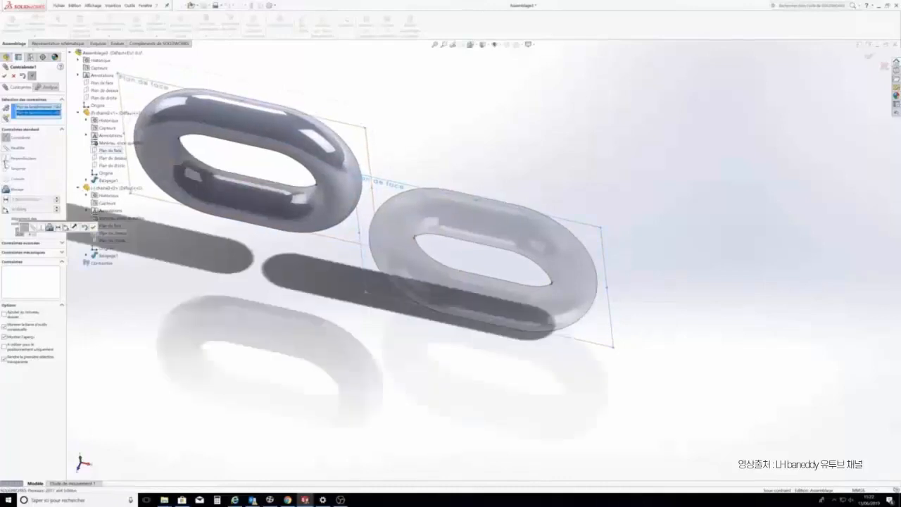
left_click(41, 227)
scroll(549, 131, "up", 3)
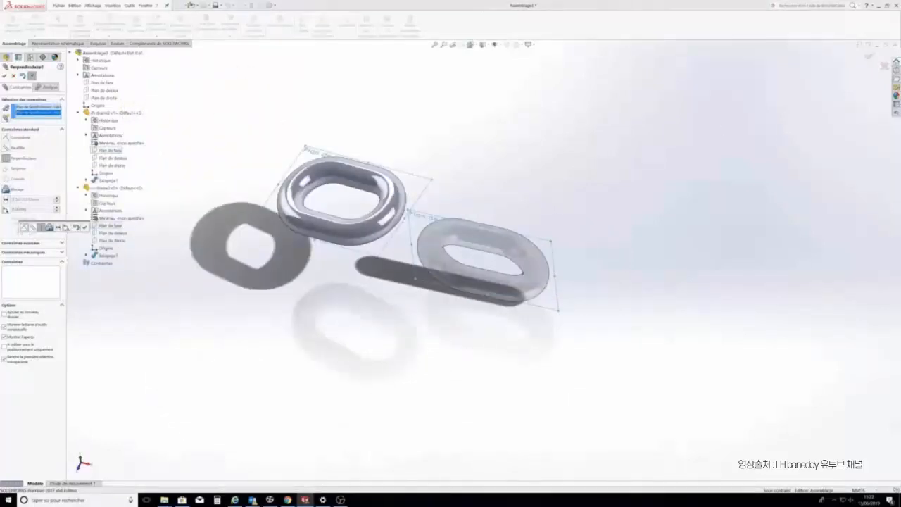
left_click(4, 77)
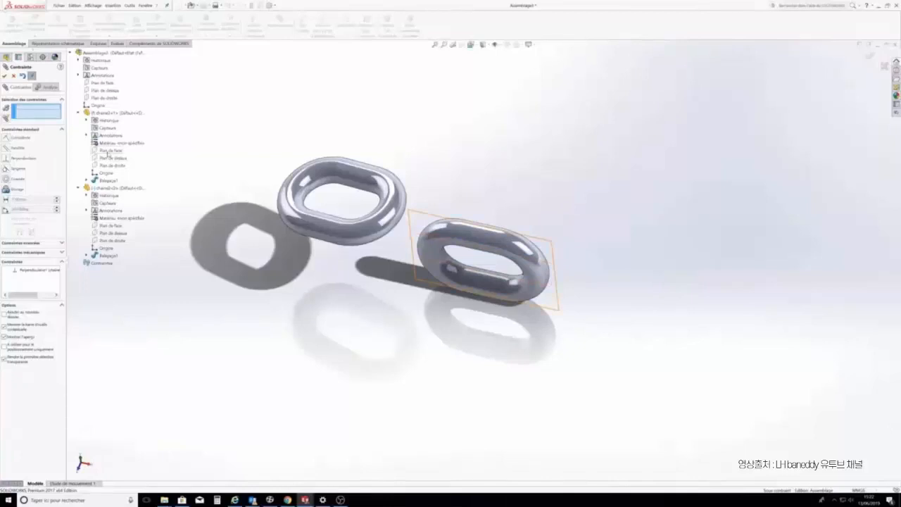
Pick the first link's Plan de face for another mate and display the temporary axes
left_click(107, 153)
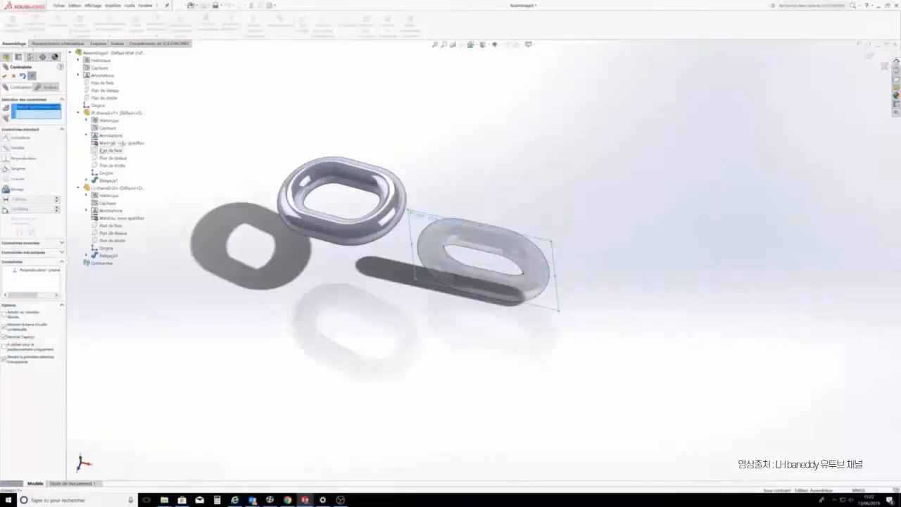
middle_click_drag(440, 207, 519, 215)
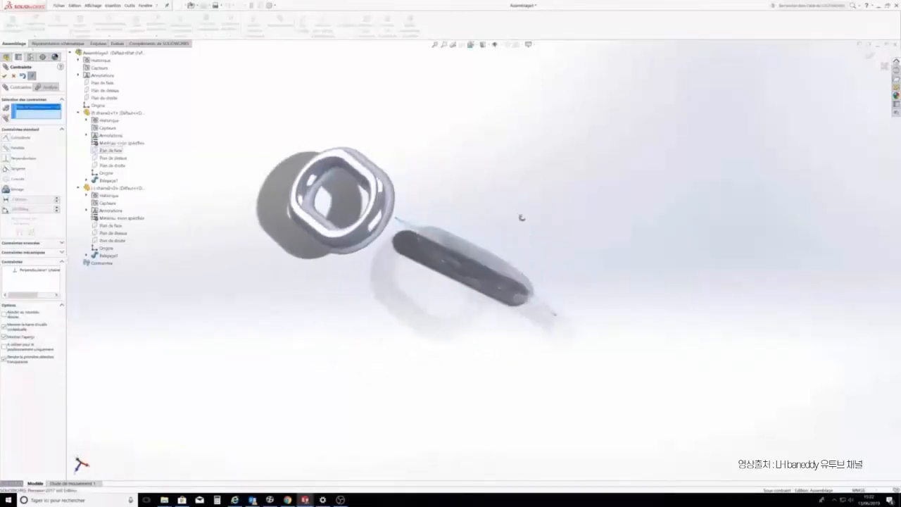
left_click(93, 6)
mouse_move(112, 66)
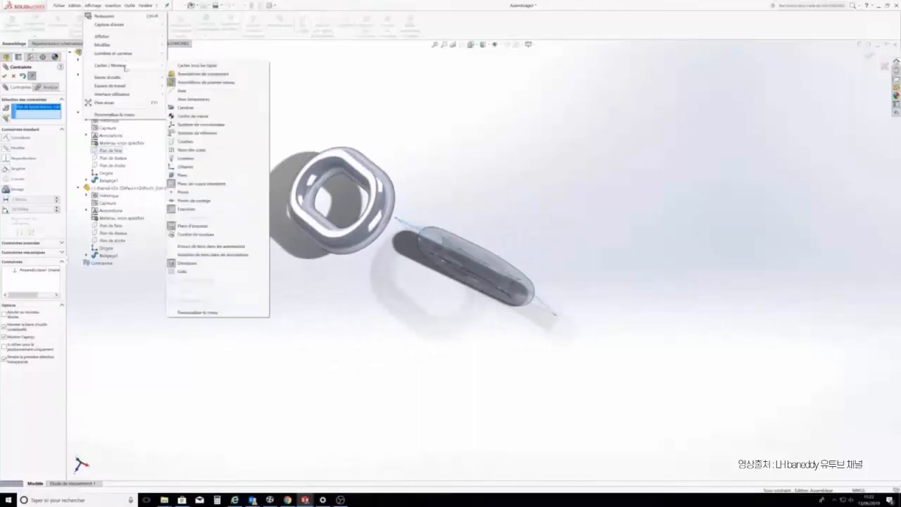
left_click(191, 100)
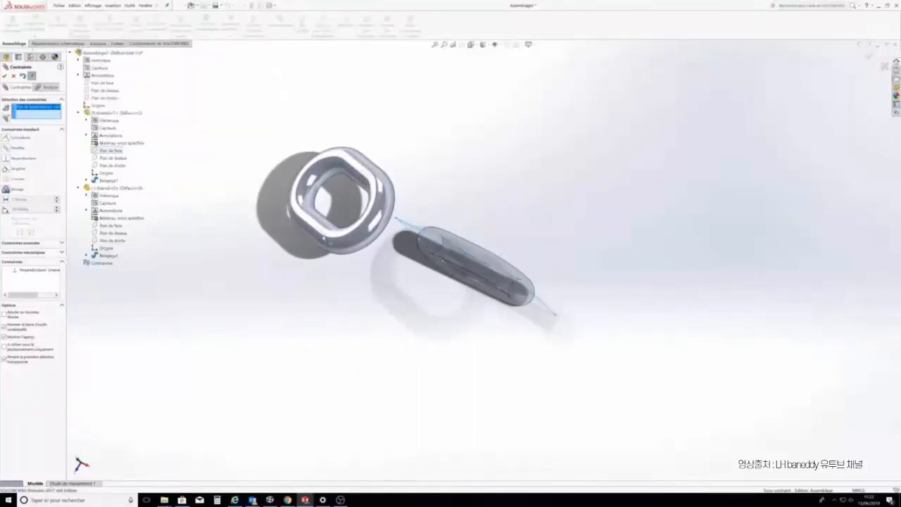
Add a 27.5 mm distance mate between the first link's Plan de face and a temporary axis of the second link
left_click(321, 233)
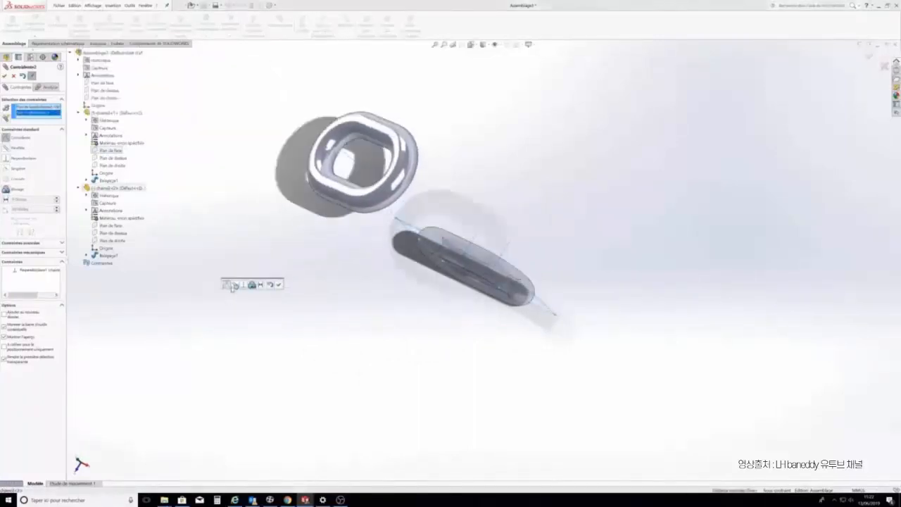
left_click(6, 199)
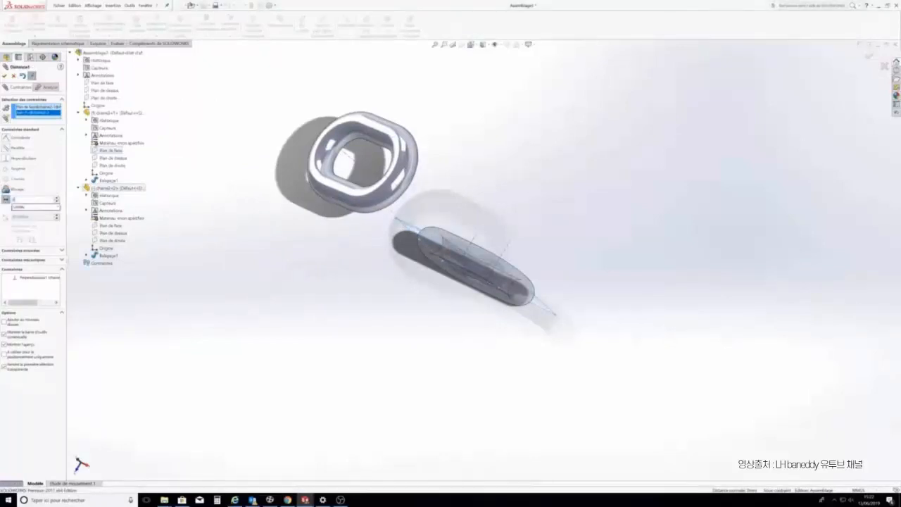
type("27.5")
key("Return")
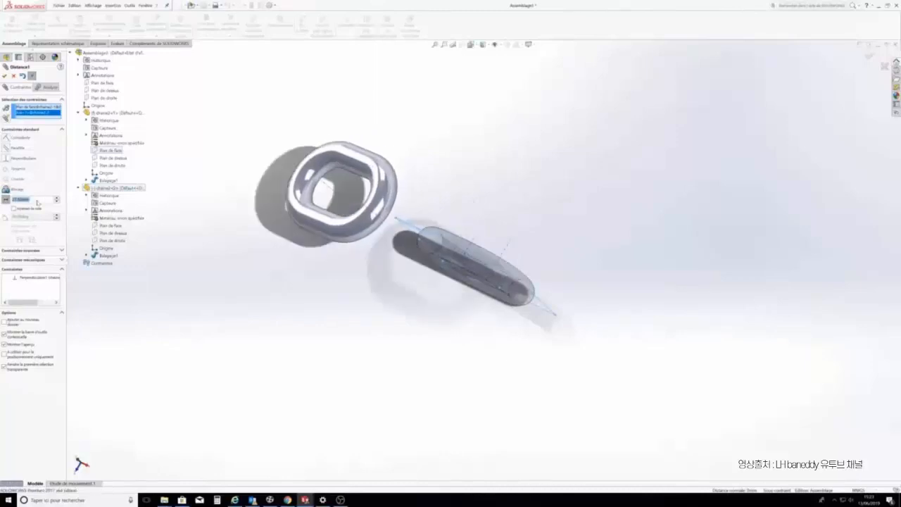
middle_click_drag(450, 197, 488, 238)
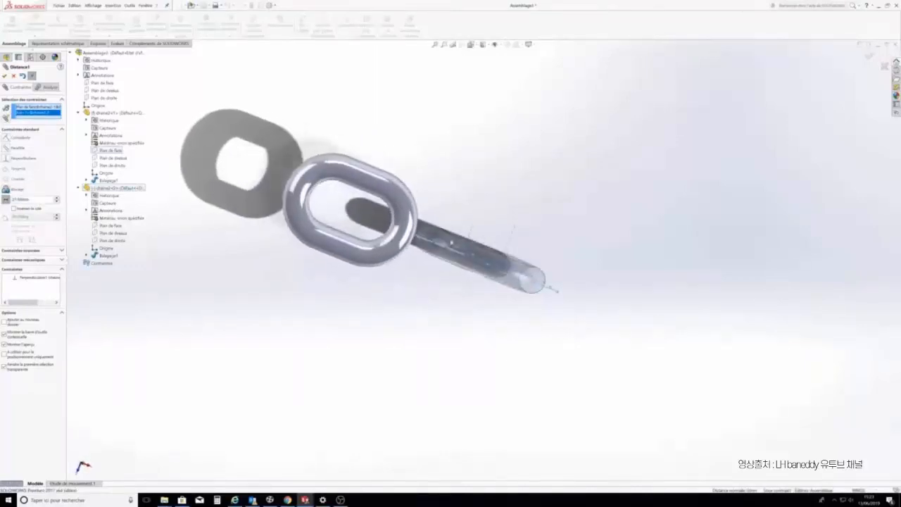
left_click(5, 78)
scroll(415, 318, "up", 3)
middle_click_drag(415, 317, 489, 167)
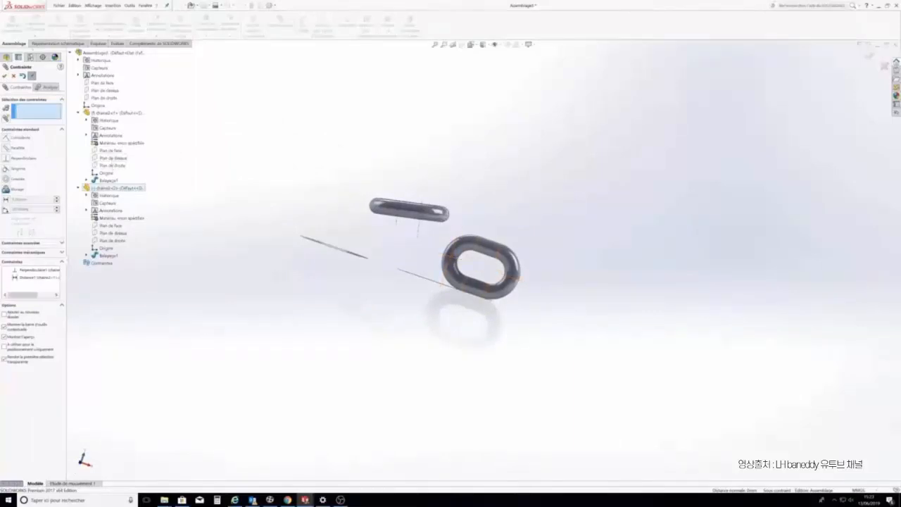
Add a coincident mate between the second link's Plan de face and the first link's Plan de dessus
left_click(115, 226)
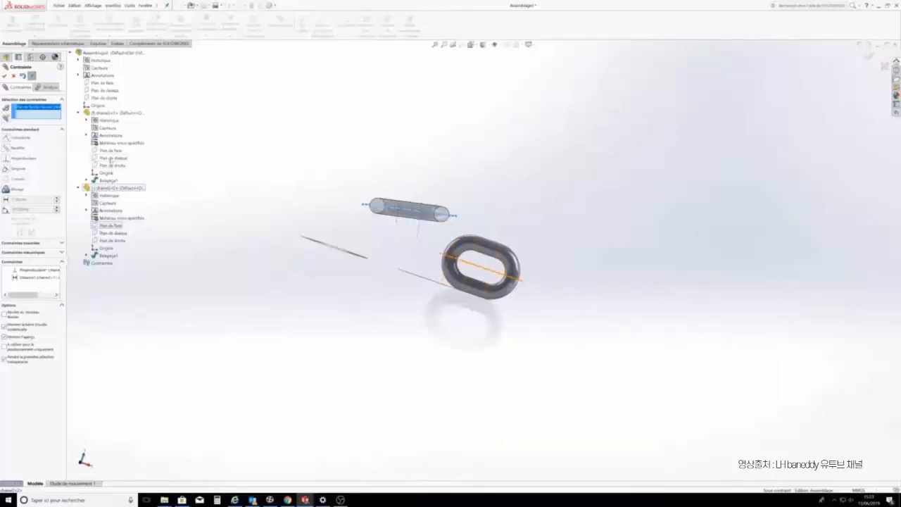
left_click(110, 160)
left_click(103, 144)
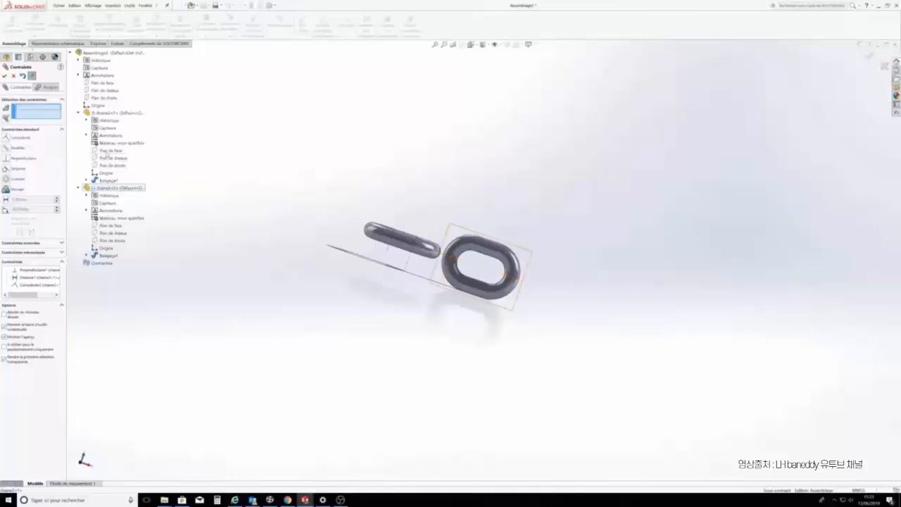
Set up a 20 mm distance mate between the first link's Plan de droite and a temporary axis of the second link
scroll(412, 275, "down", 4)
middle_click_drag(414, 278, 438, 328)
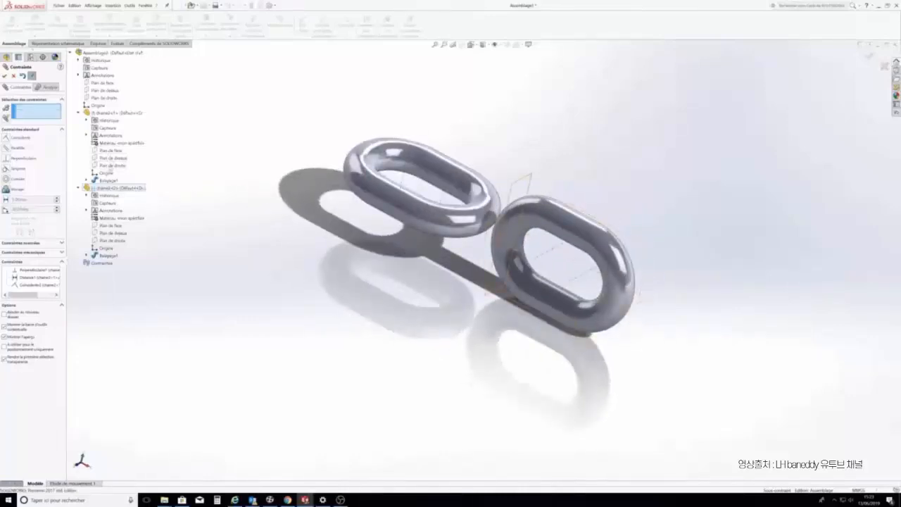
left_click(110, 166)
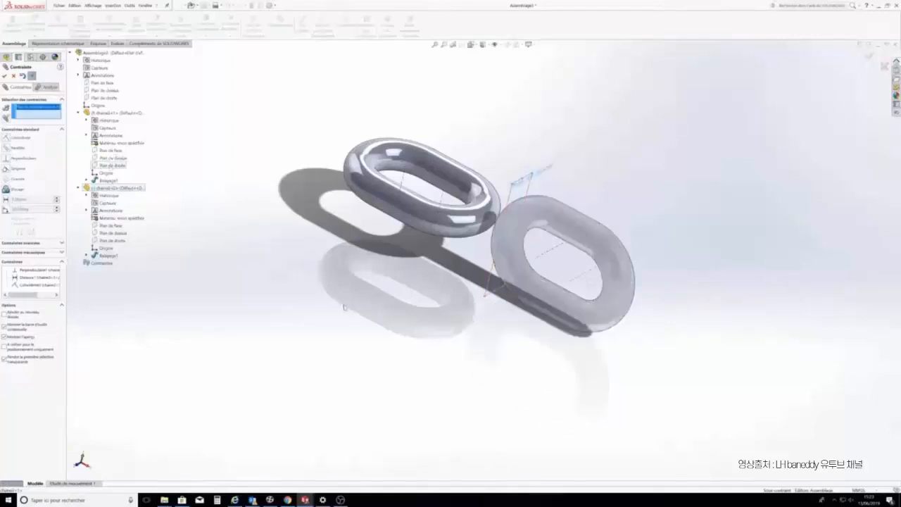
left_click(443, 202)
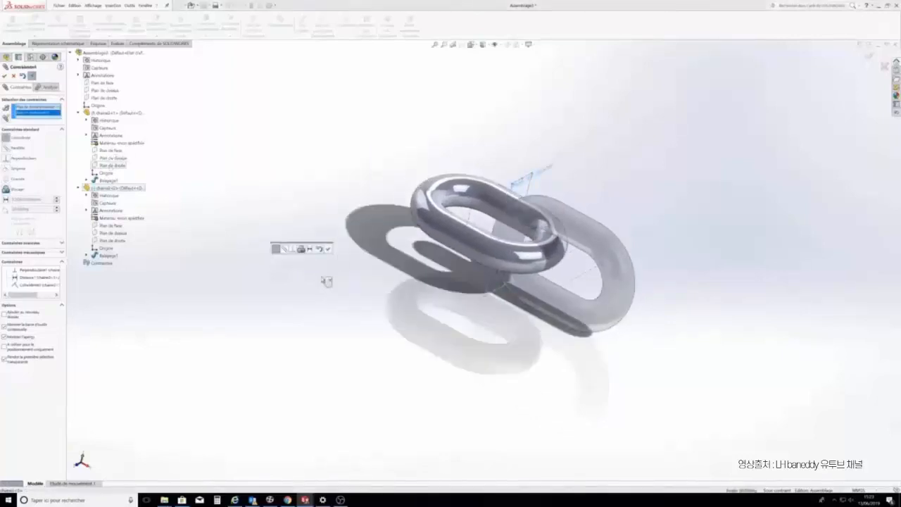
left_click(6, 199)
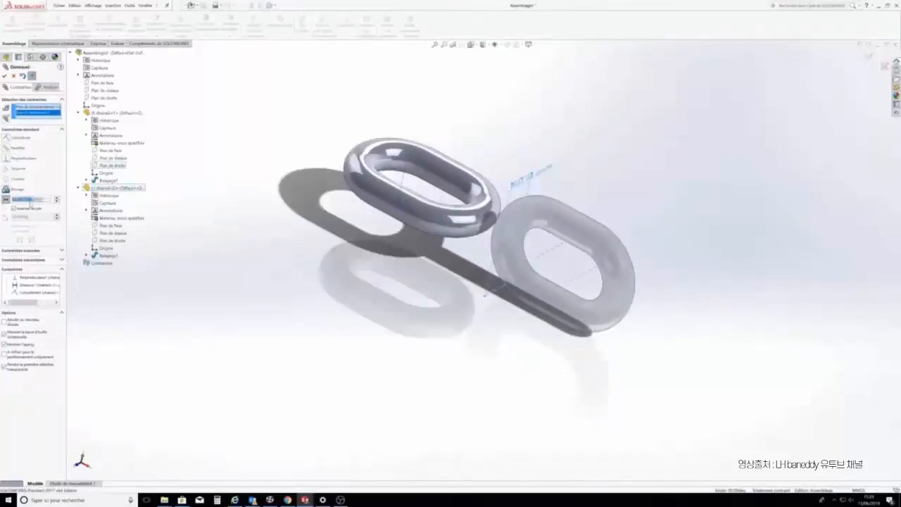
type("20")
key("Return")
Try a distance of 25 mm for this mate and toggle its flipped direction
middle_click_drag(579, 171, 587, 197)
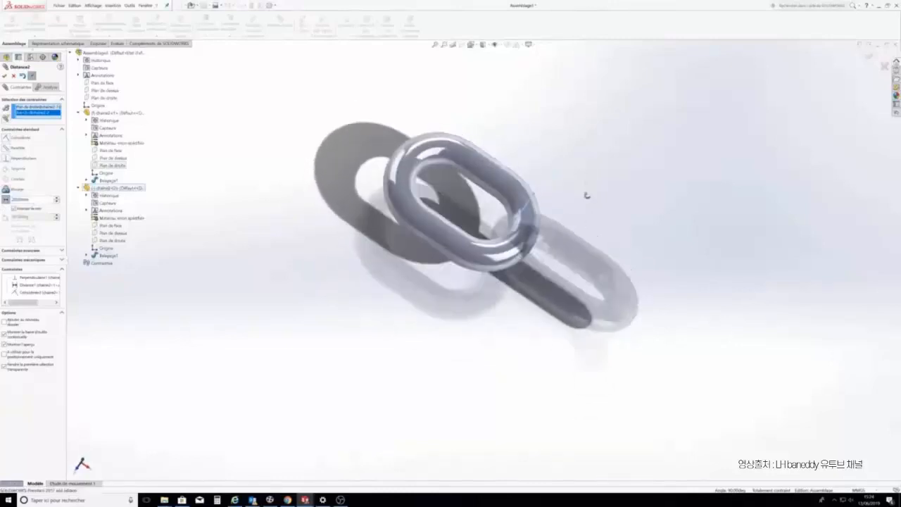
left_click_drag(32, 201, 10, 201)
type("25")
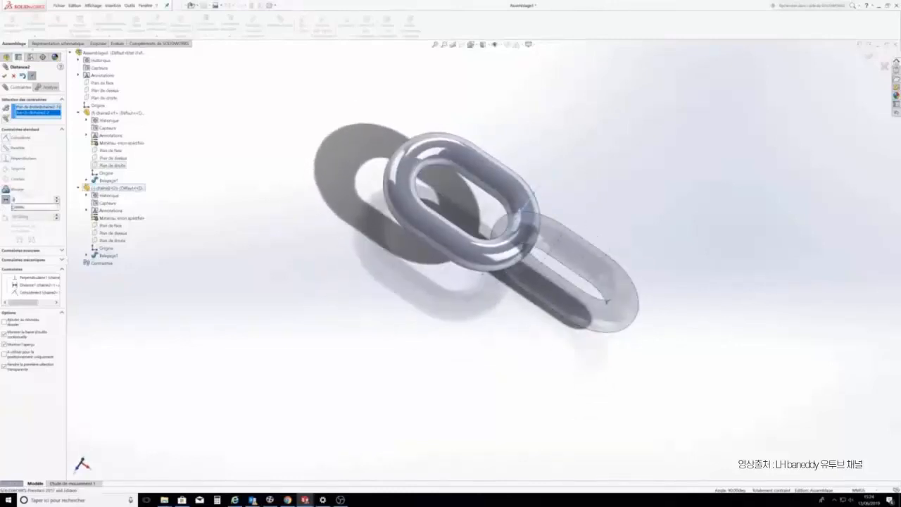
key("Return")
left_click(14, 209)
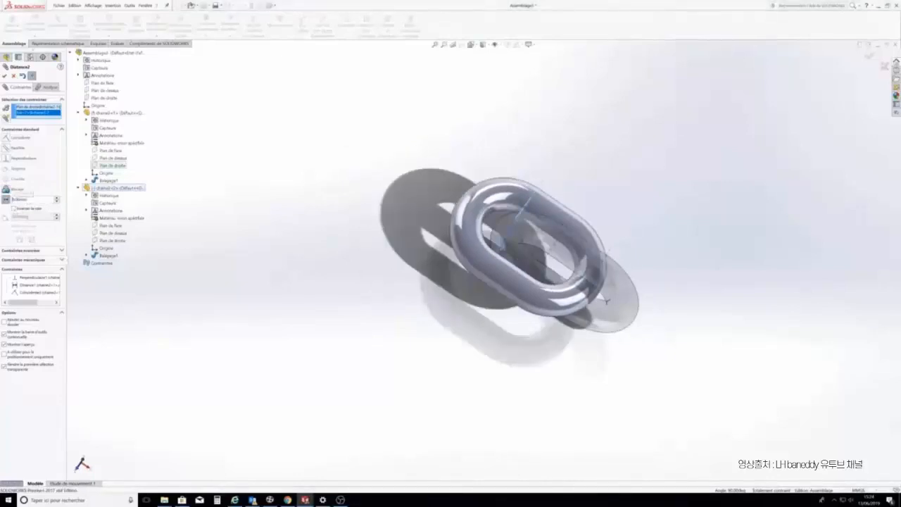
left_click(14, 209)
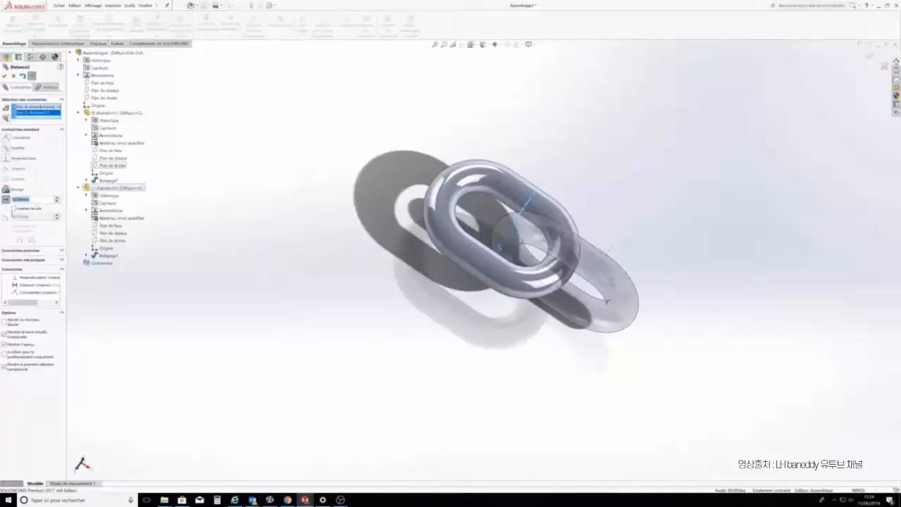
left_click(13, 209)
Fine-tune the distance with the direction flipped until the two links interlock closely, and accept the mate
left_click_drag(42, 200, 15, 198)
type("5")
key("Return")
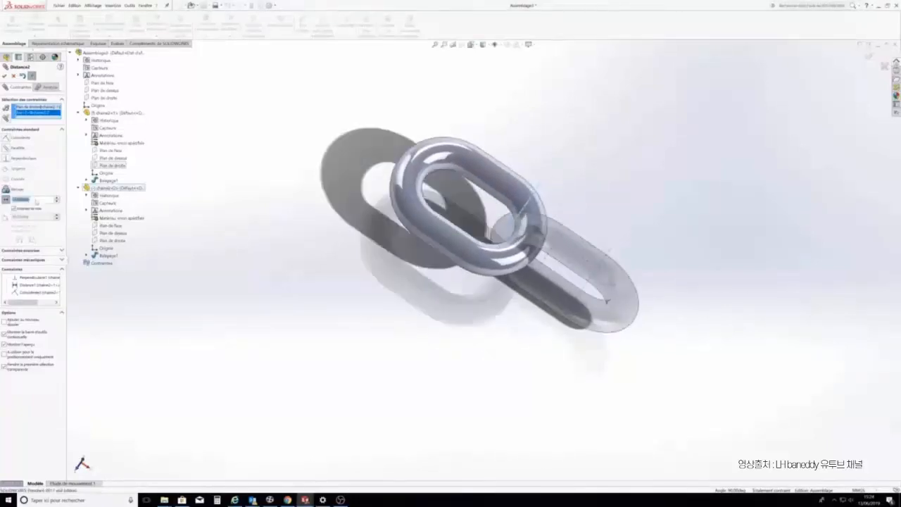
type("0")
key("Return")
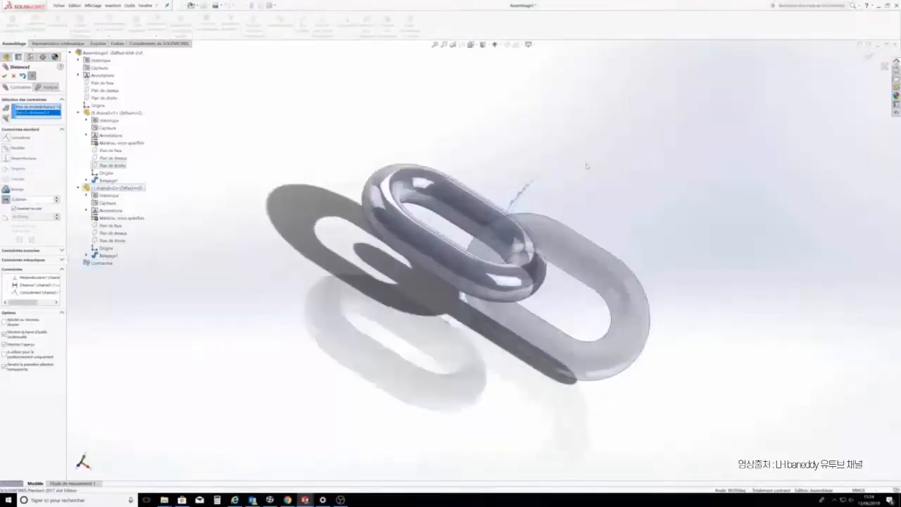
scroll(584, 184, "down", 3)
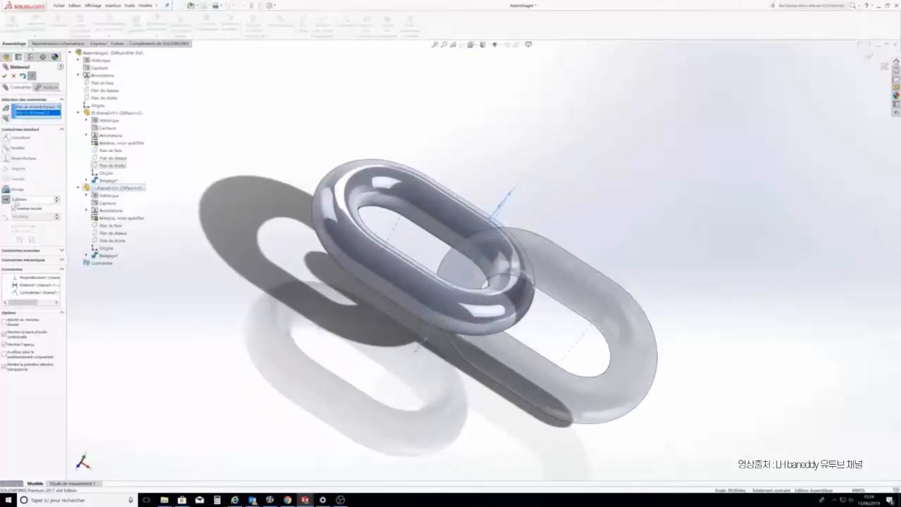
left_click_drag(32, 199, 12, 199)
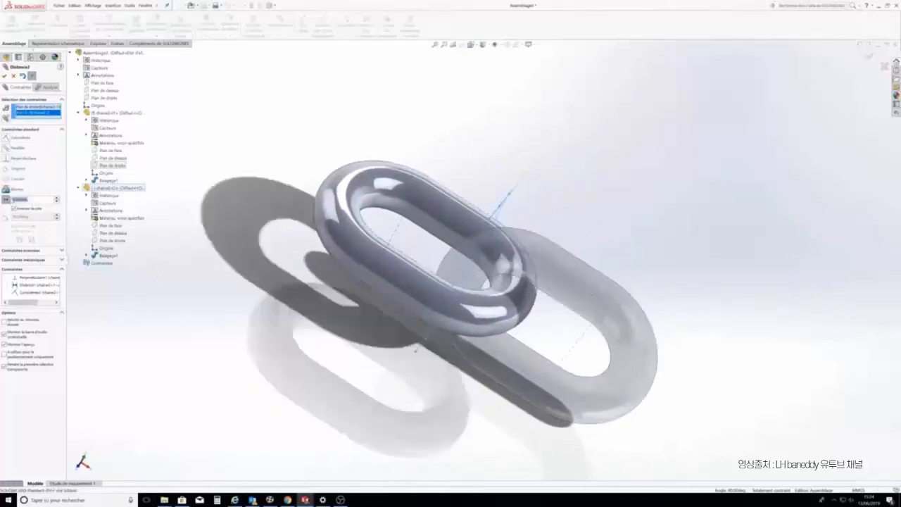
type("0")
key("Return")
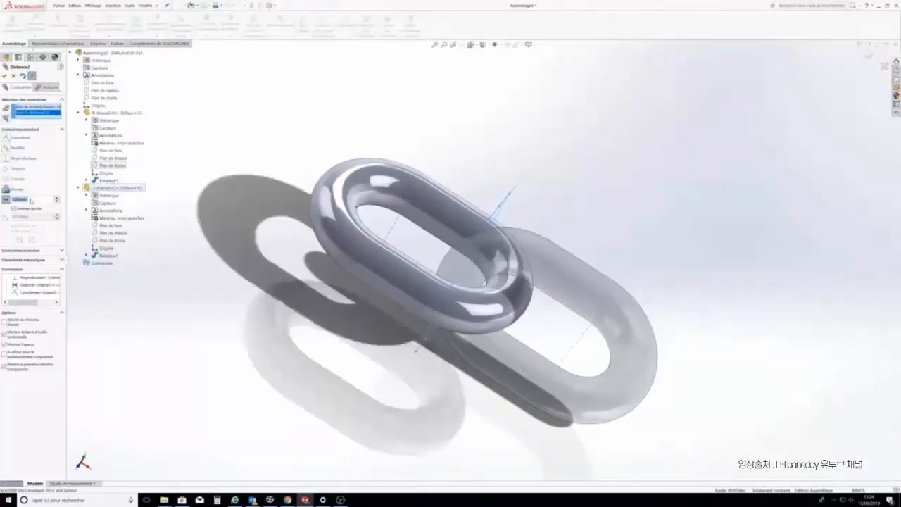
left_click(6, 78)
scroll(505, 114, "up", 4)
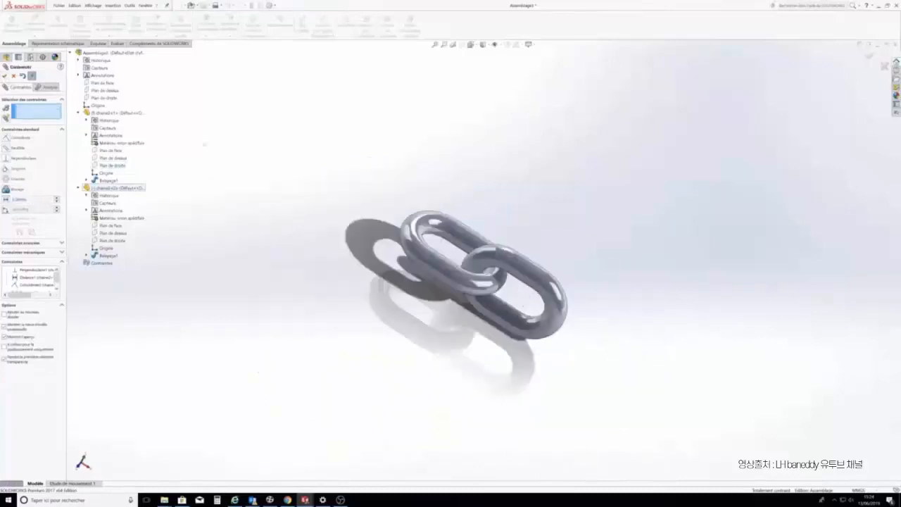
Close the mate command and try moving both links to test their constraints
left_click(4, 76)
left_click_drag(420, 223, 412, 186)
left_click_drag(558, 291, 590, 296)
left_click_drag(533, 266, 586, 252)
left_click(589, 249)
middle_click_drag(589, 243, 613, 258)
Toggle the display of the temporary axes
left_click(94, 6)
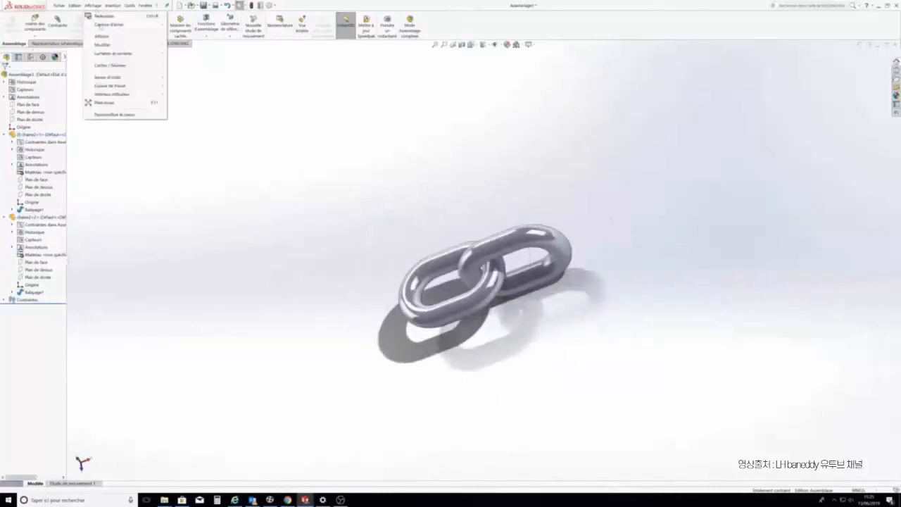
mouse_move(107, 67)
left_click(201, 100)
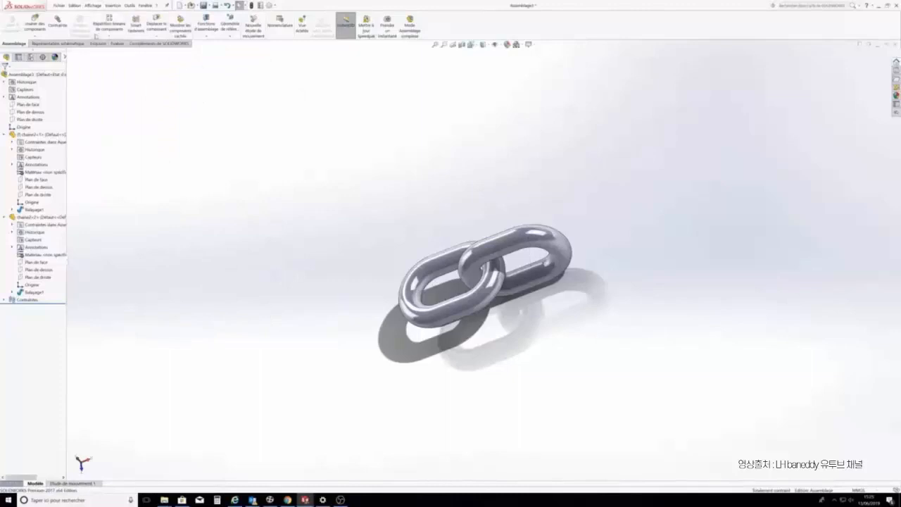
Start a linear component pattern with temporary axes displayed and use an axis of the second link as its first direction
left_click(109, 36)
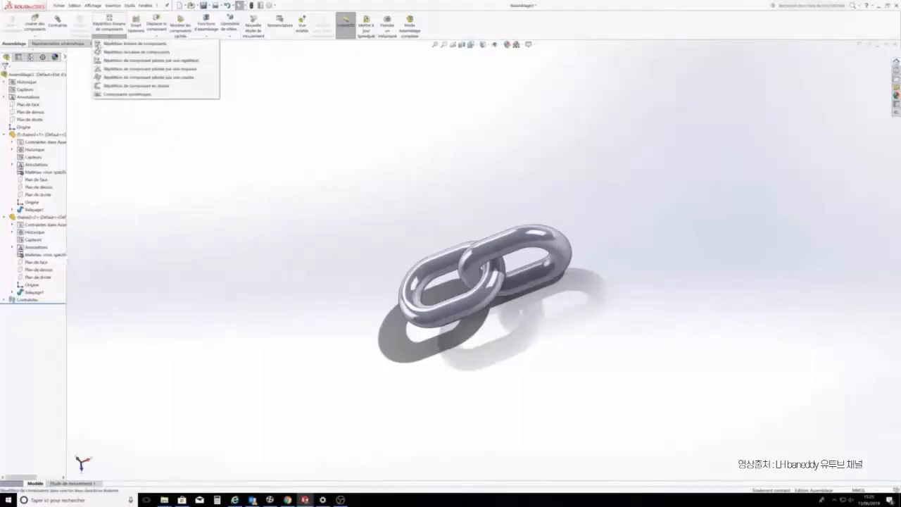
left_click(98, 44)
left_click(92, 6)
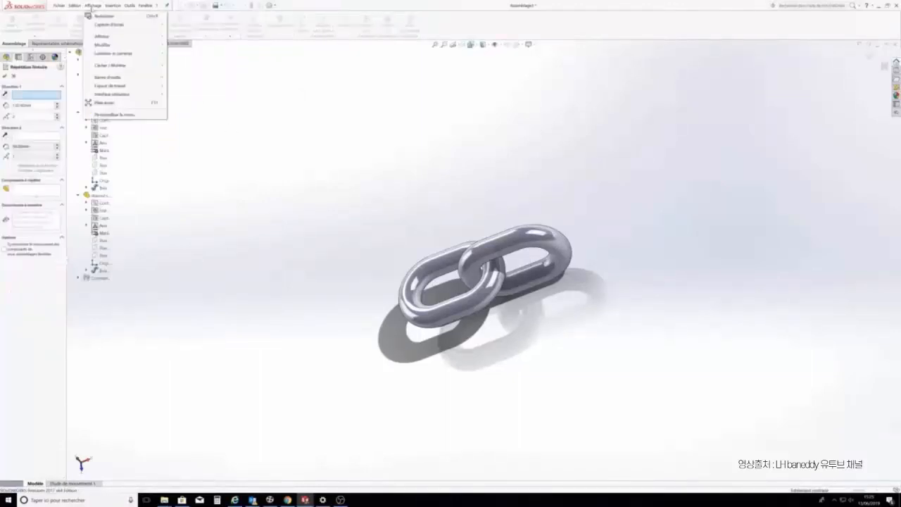
mouse_move(114, 66)
left_click(185, 100)
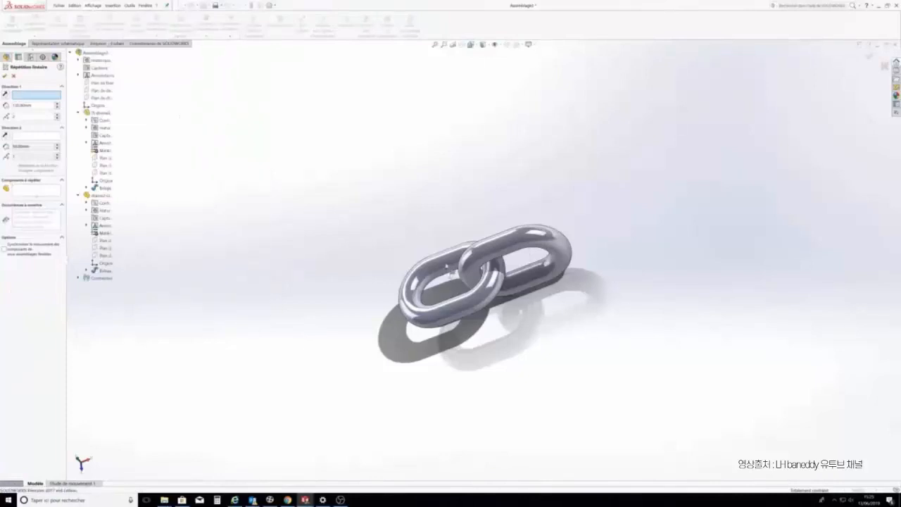
scroll(458, 266, "down", 5)
left_click(463, 255)
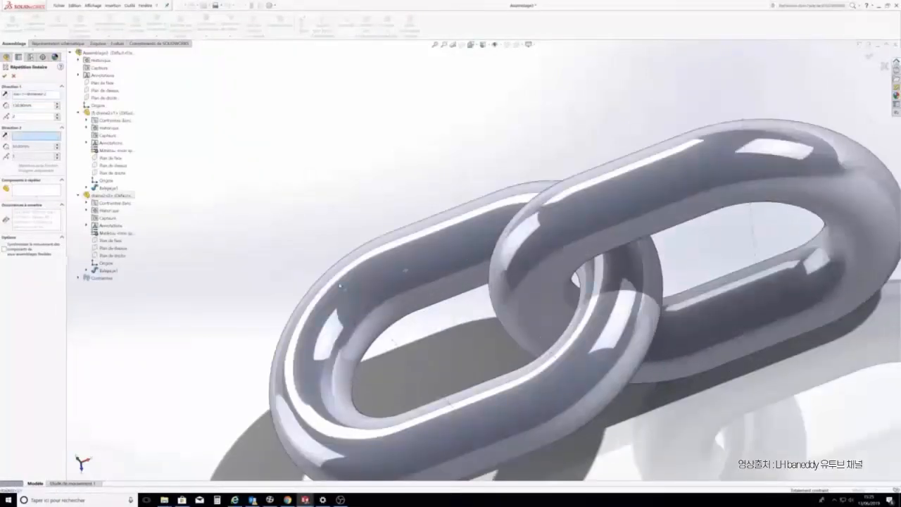
scroll(297, 228, "up", 5)
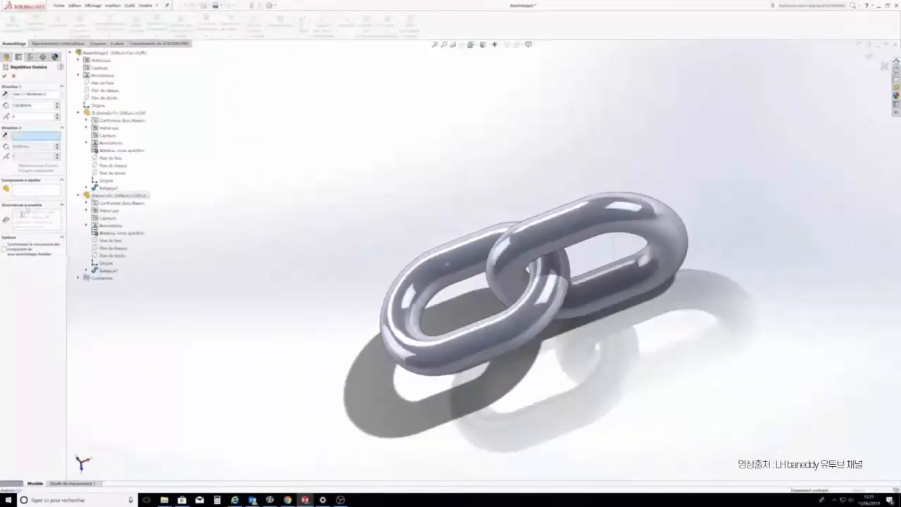
Pattern both chaine2 links with four instances along the first direction and accept the pattern
left_click(25, 193)
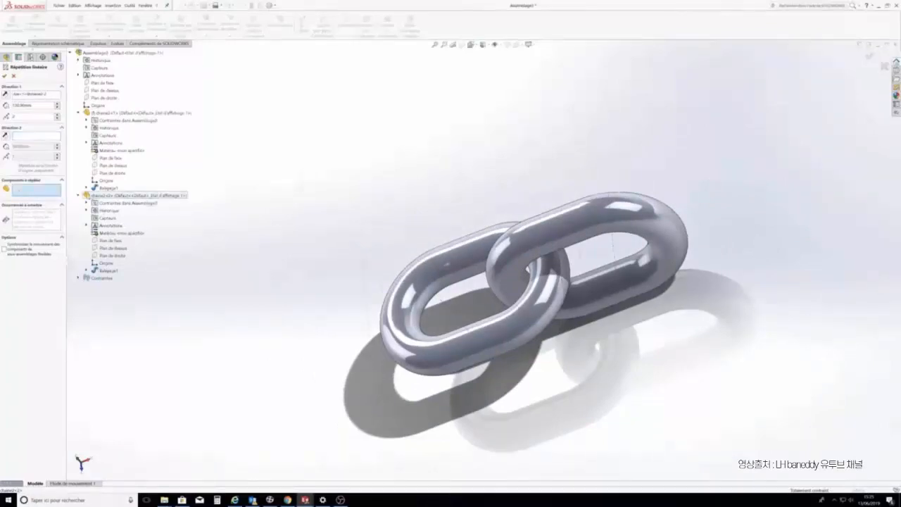
left_click(88, 197)
left_click(119, 112)
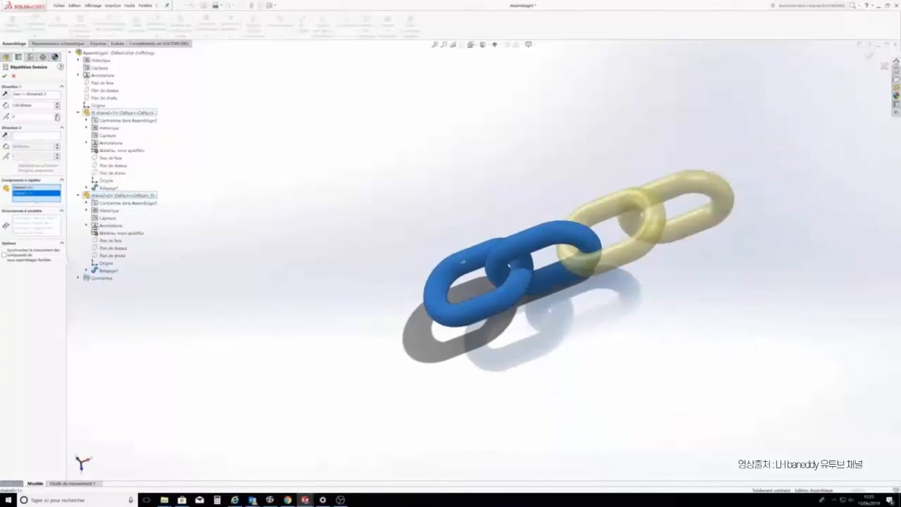
left_click(58, 116)
left_click(58, 116)
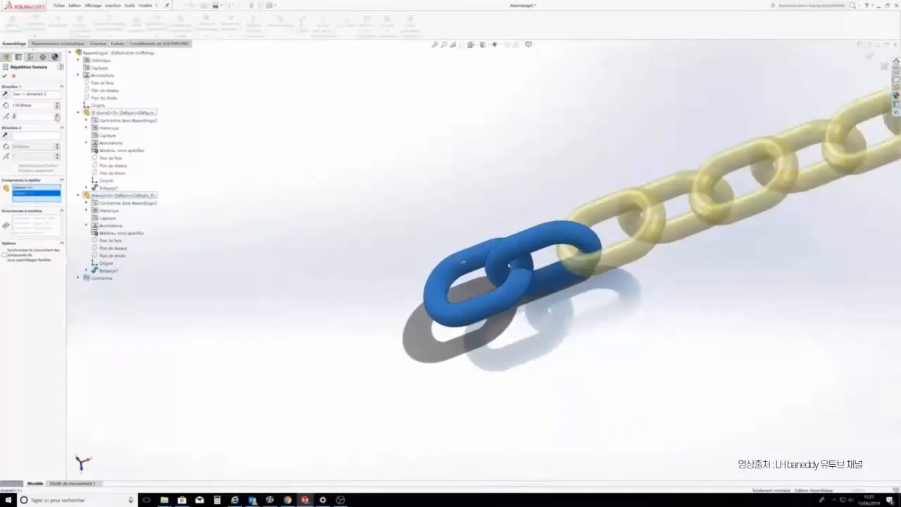
scroll(437, 162, "up", 2)
mouse_move(486, 141)
middle_mouse_down()
mouse_move(494, 67)
mouse_move(497, 133)
middle_mouse_up()
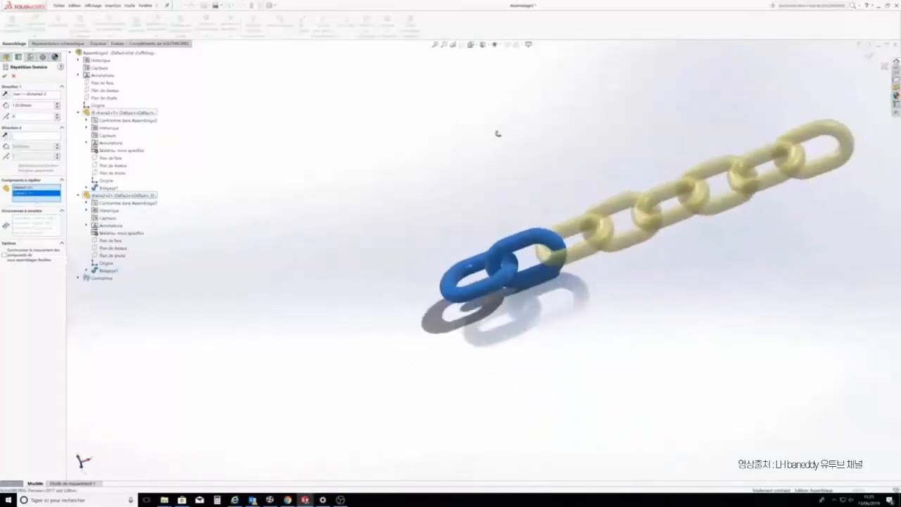
scroll(498, 133, "up", 2)
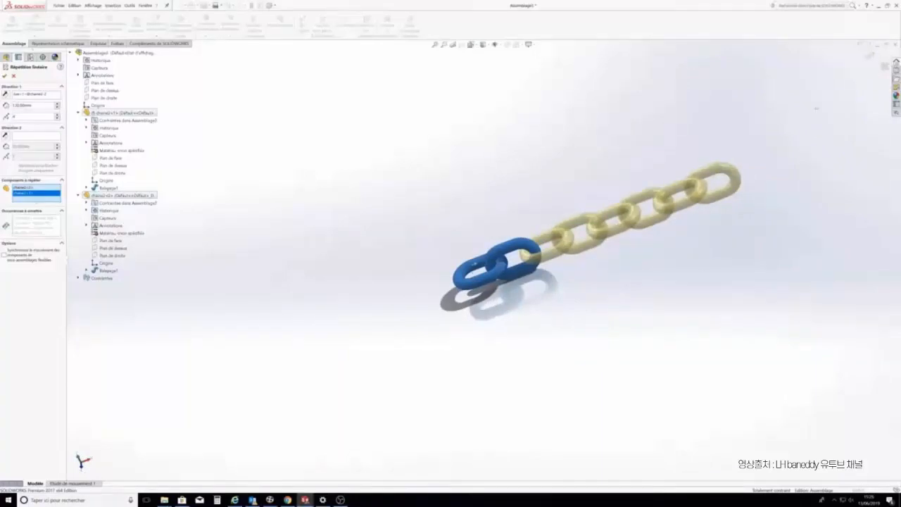
left_click(870, 55)
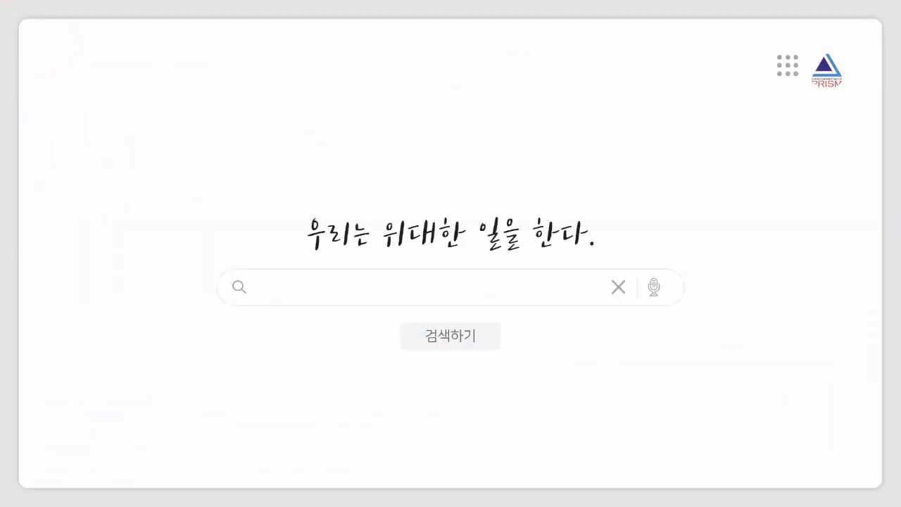